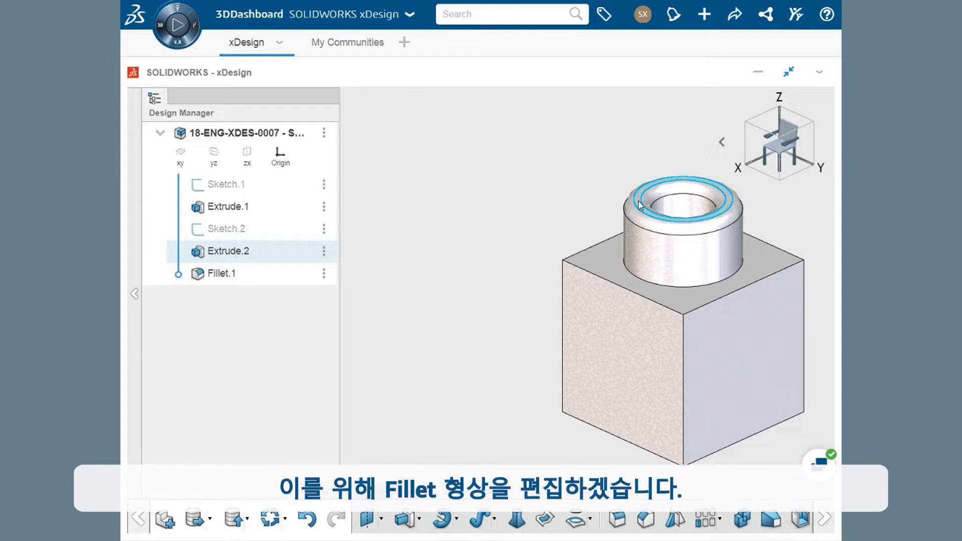
Step: Change the fillet on the cylinder's top to a full round across its outer wall, top face and hole wall
double_click(238, 283)
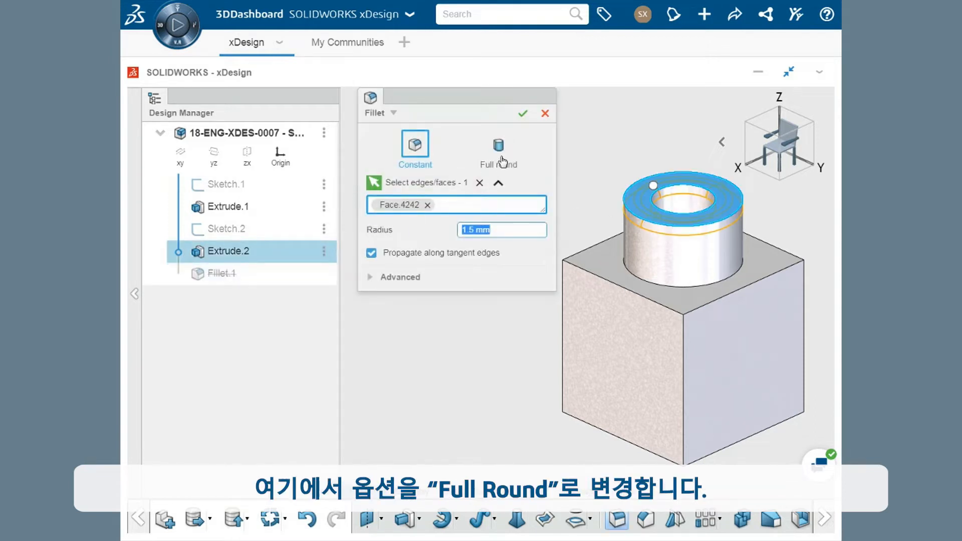
left_click(501, 160)
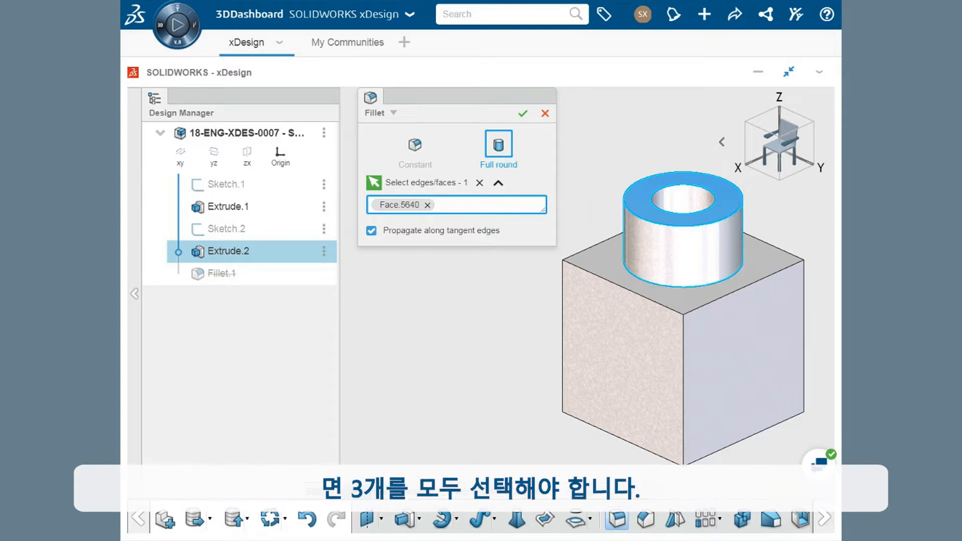
left_click(644, 233)
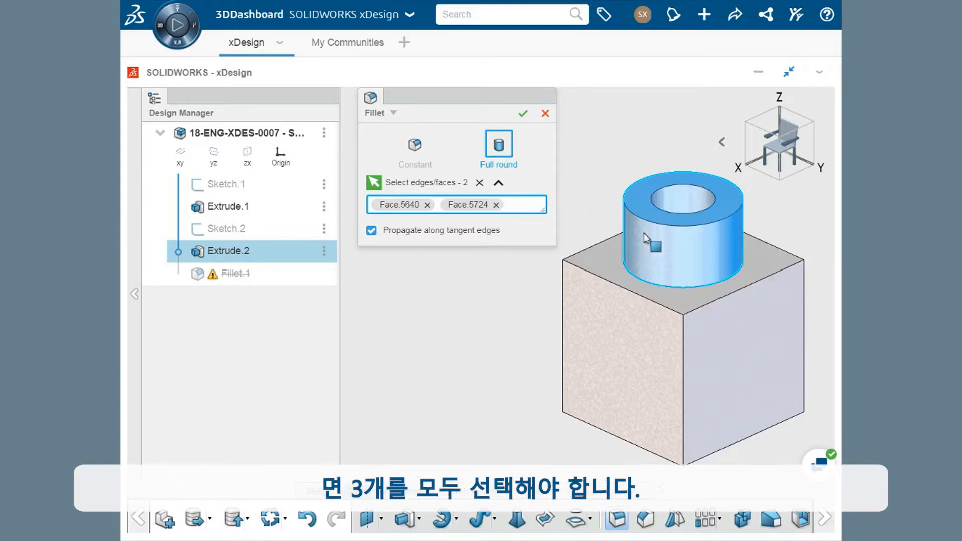
left_click(673, 201)
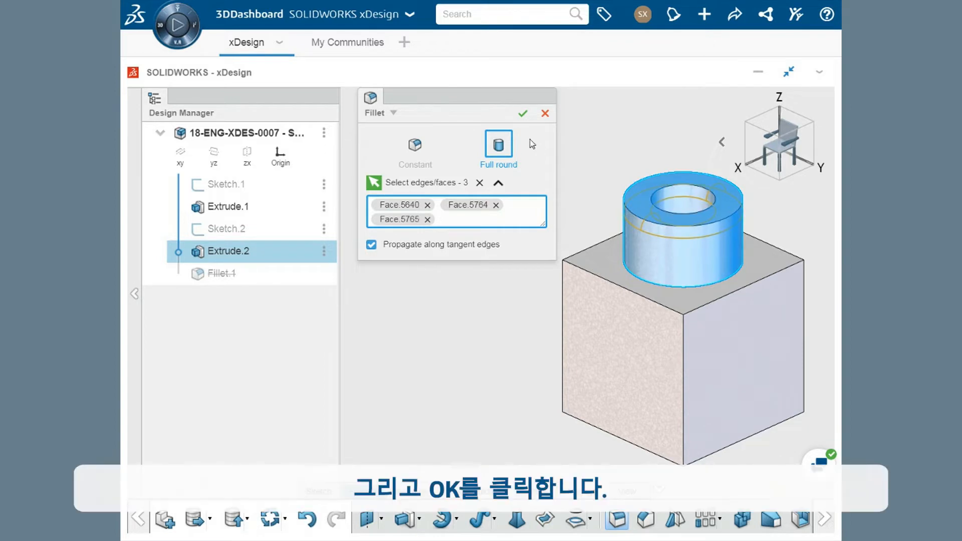
left_click(522, 113)
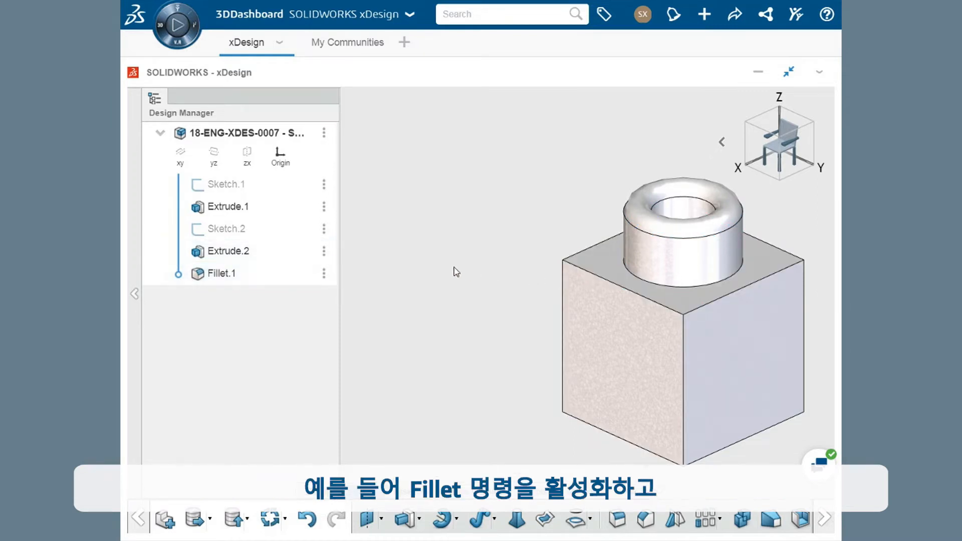
Step: Add a constant fillet with a 2 mm radius along the edge where the cylinder meets the block's top face
key("s")
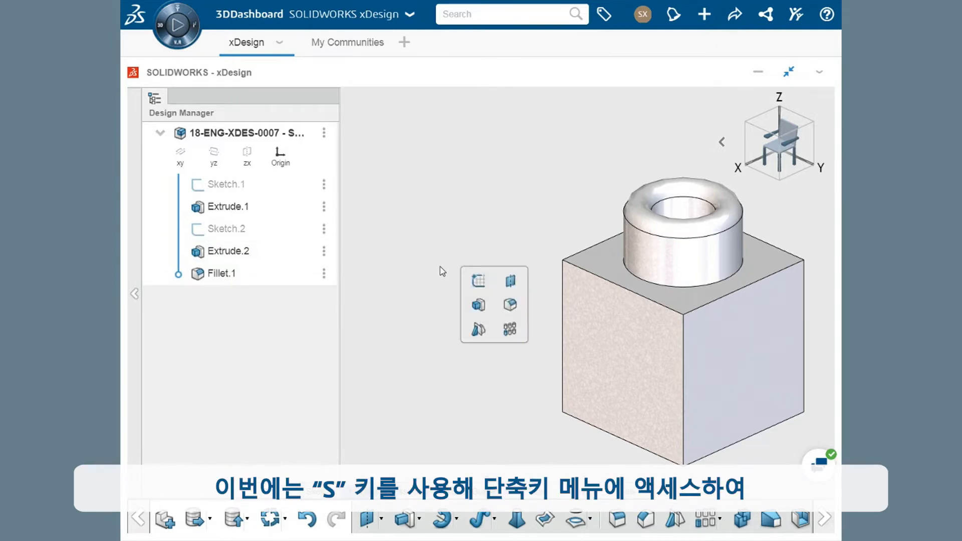
left_click(510, 304)
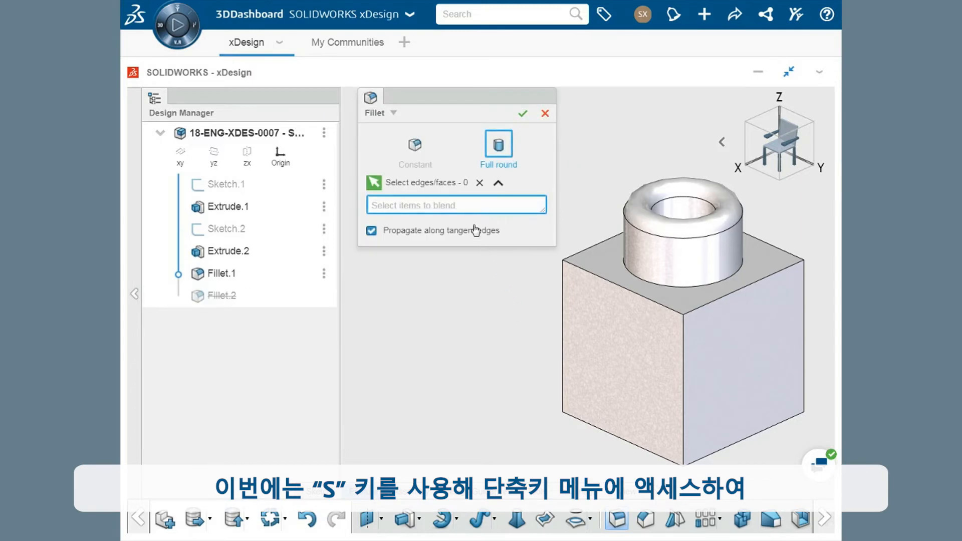
left_click(428, 155)
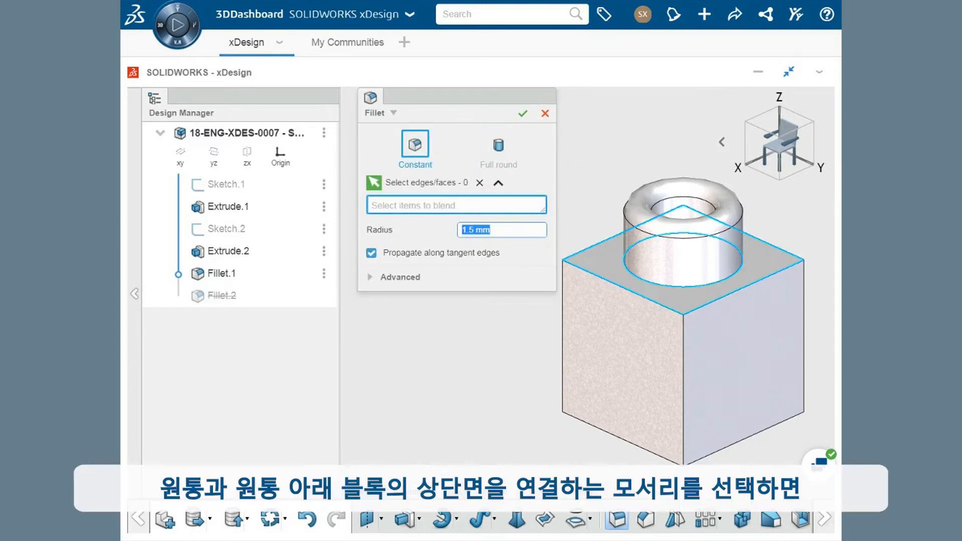
left_click(635, 275)
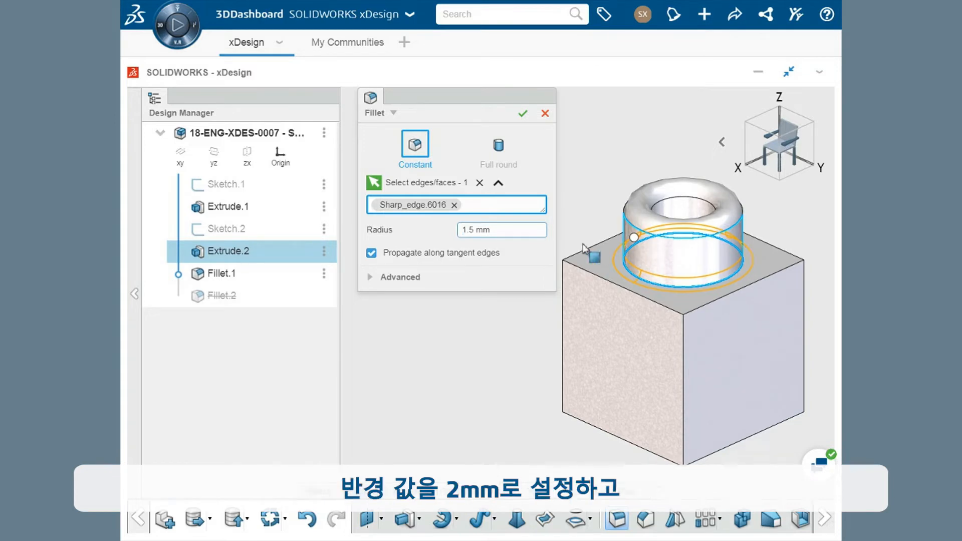
left_click(520, 230)
key("shift+Left")
key("shift+Left")
key("shift+Left")
key("shift+Left")
key("shift+Left")
key("shift+Left")
type("2")
key("Return")
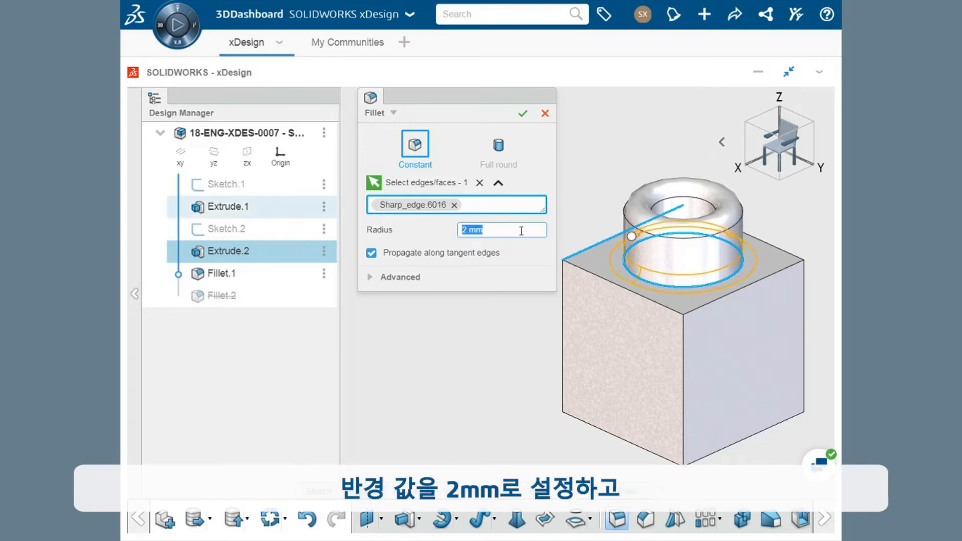
left_click(523, 116)
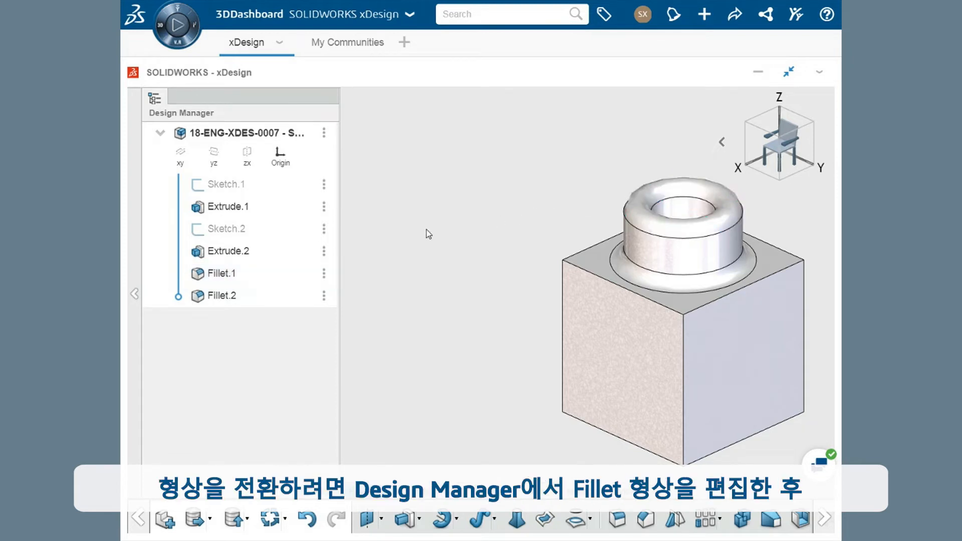
Step: Convert the full round fillet to a chamfer and replace its selected faces with the hole's upper inner edge
double_click(226, 274)
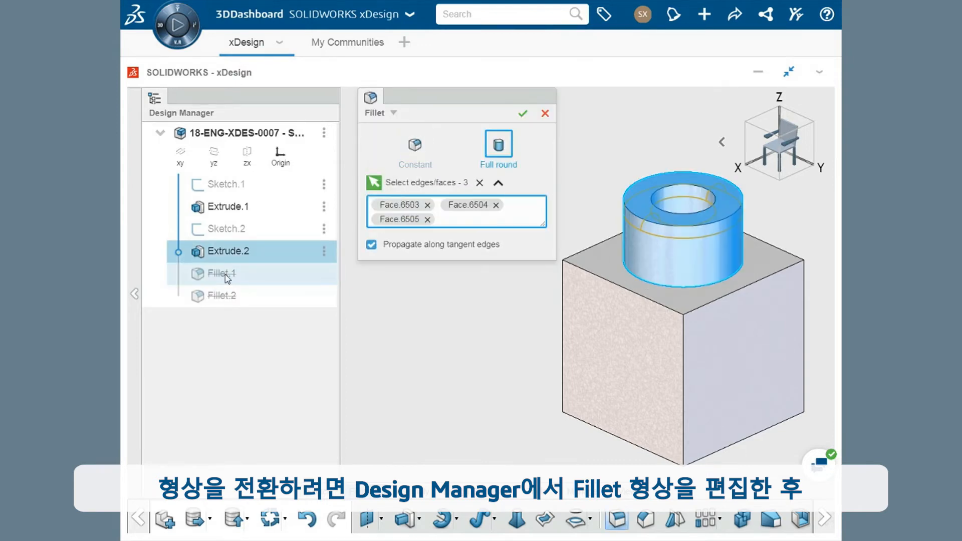
left_click(394, 114)
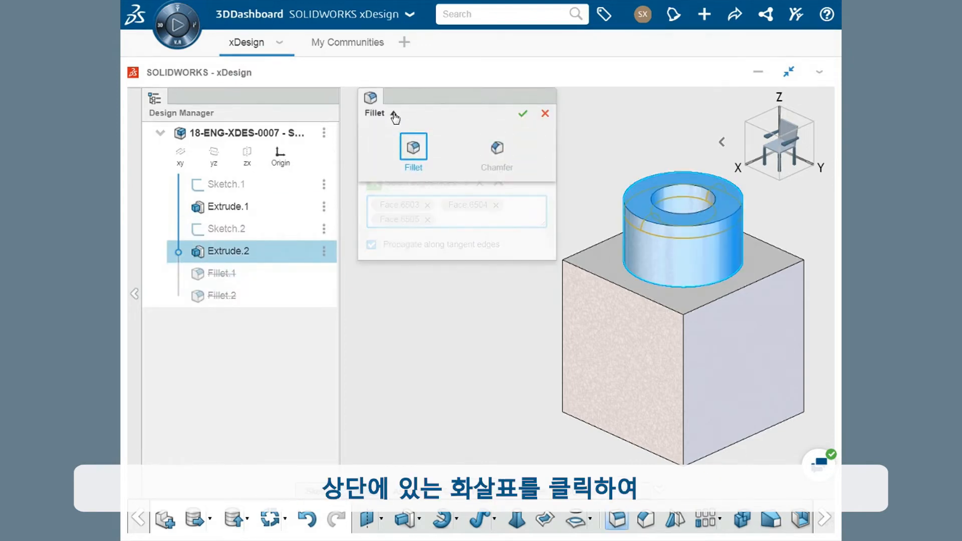
left_click(494, 150)
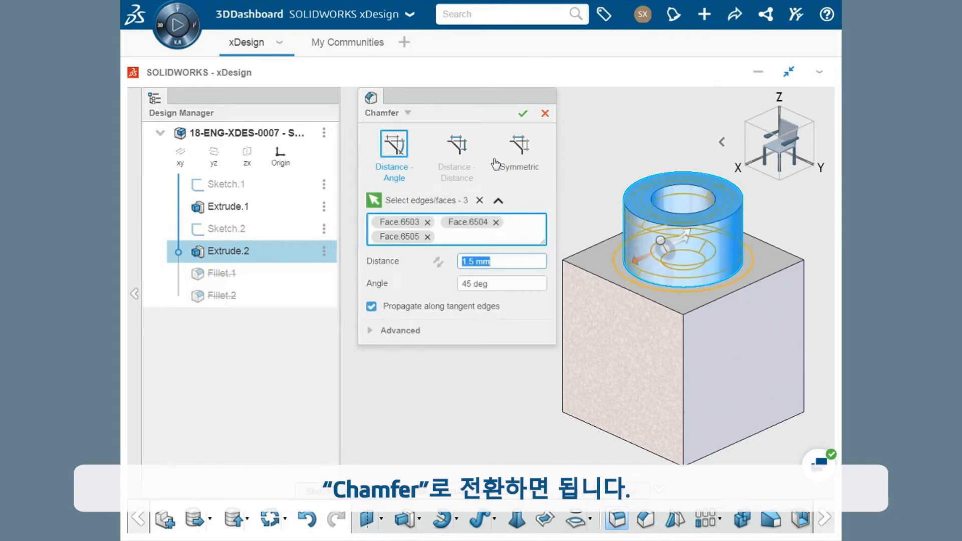
left_click(480, 201)
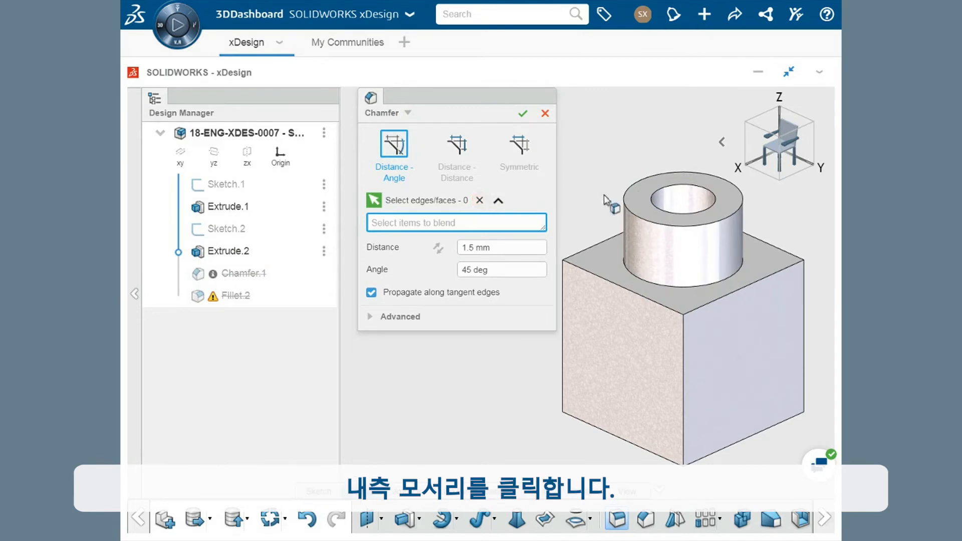
left_click(653, 200)
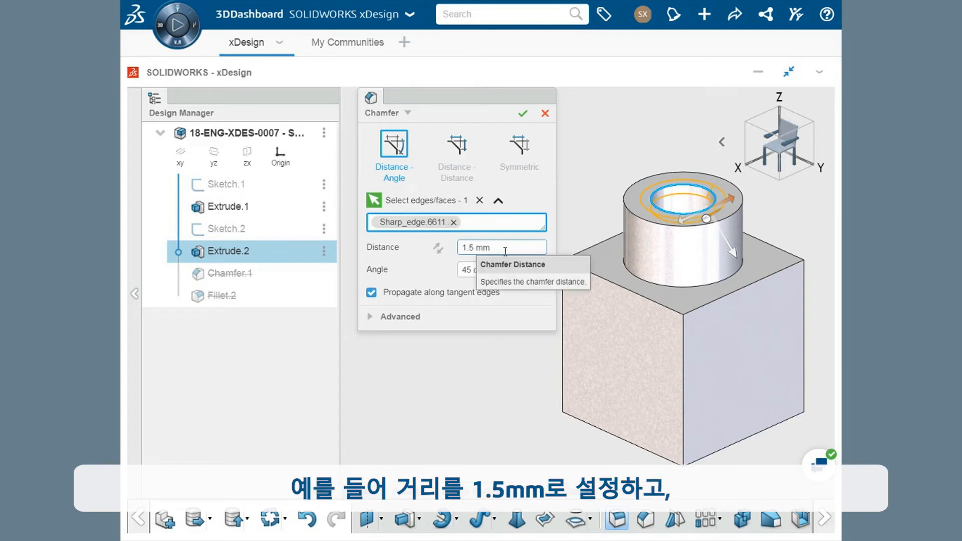
Step: Define the Distance-Angle chamfer with a 1.5 mm distance and 30 degree angle, and flip its direction
left_click(505, 251)
triple_click(505, 251)
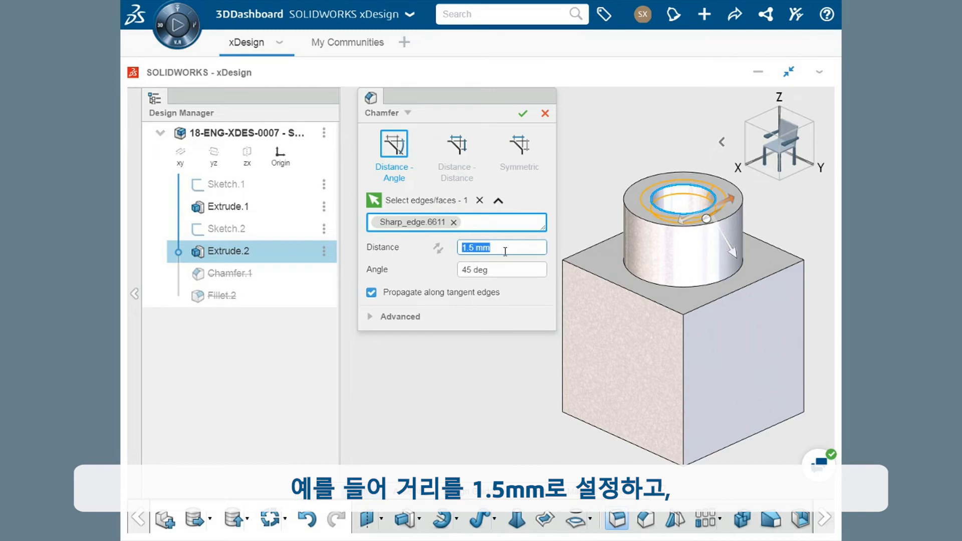
triple_click(505, 269)
type("30")
key("Return")
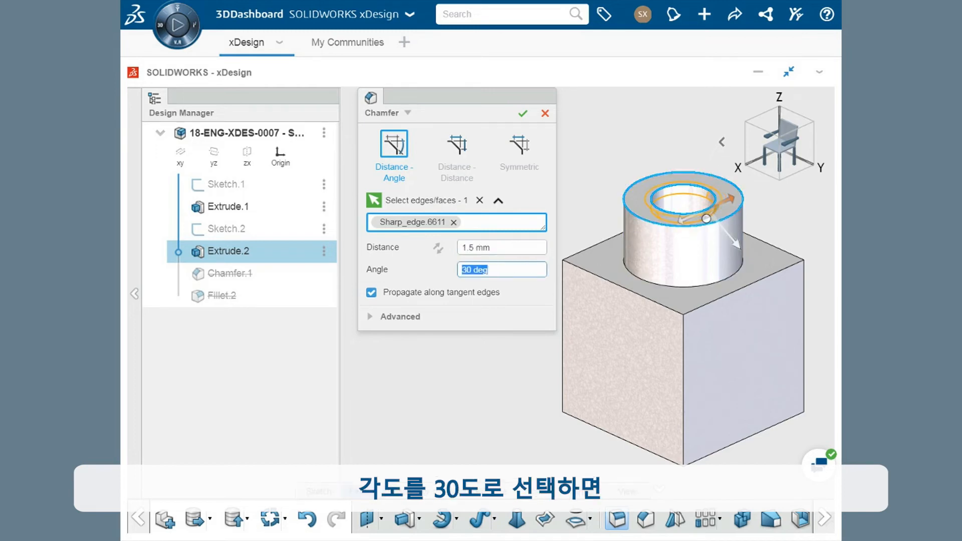
scroll(650, 190, "up", 5)
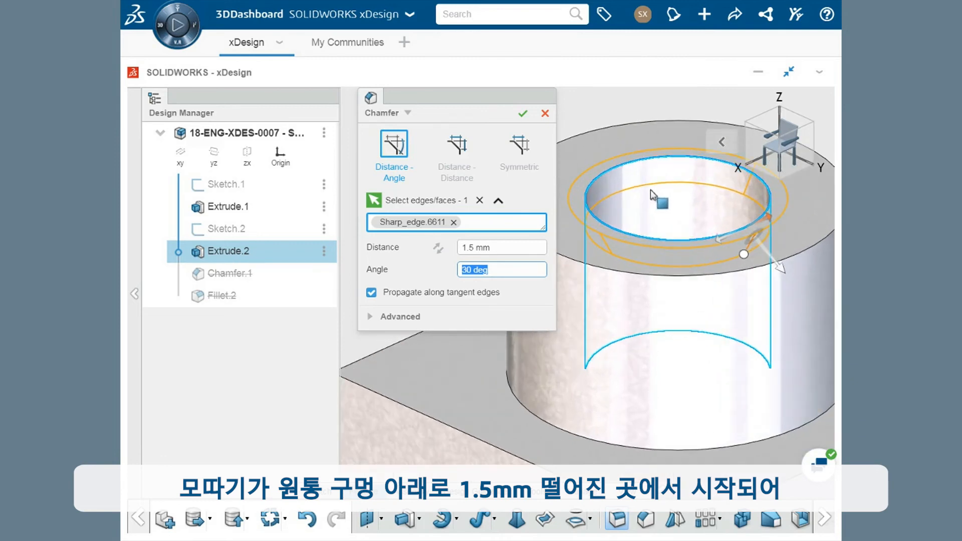
middle_click_drag(650, 189, 653, 239, "ctrl")
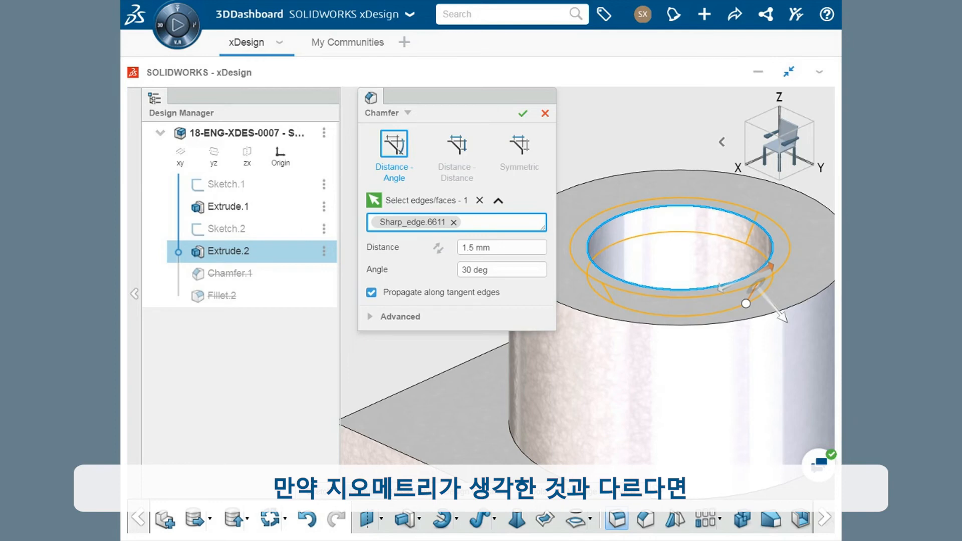
left_click(437, 248)
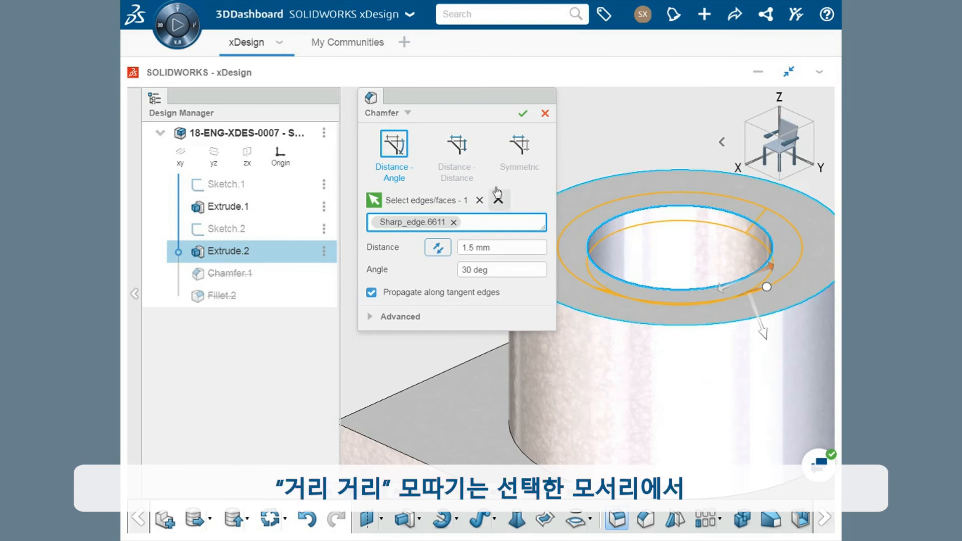
Step: Switch the chamfer to Distance-Distance with 1.5 mm and 0.5 mm, and flip which side each distance applies to
left_click(471, 178)
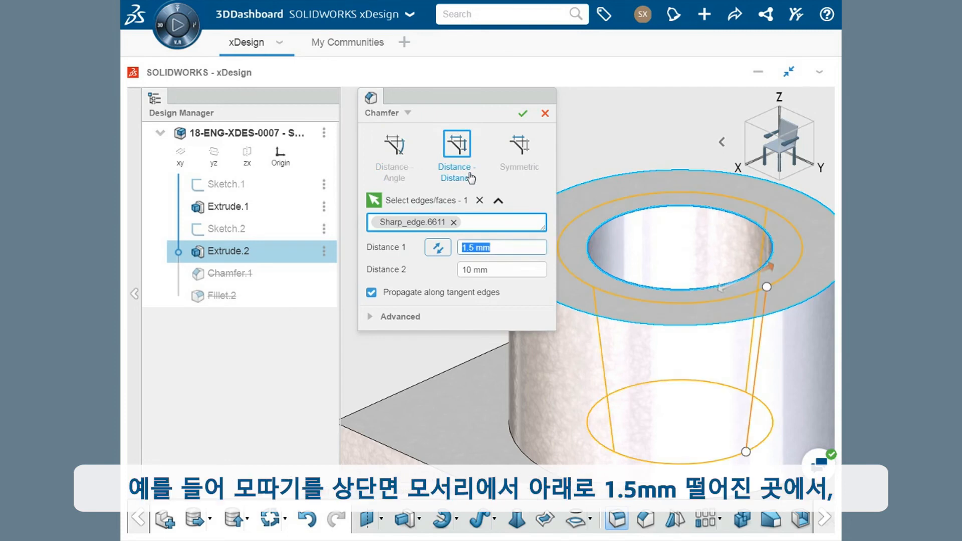
left_click(499, 247)
triple_click(499, 247)
triple_click(499, 273)
type("0.5")
key("Return")
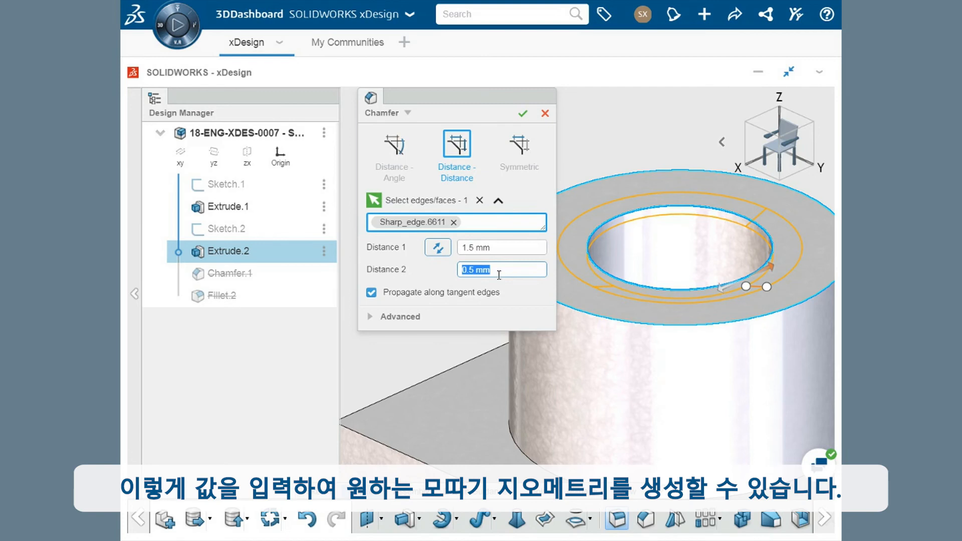
left_click(443, 255)
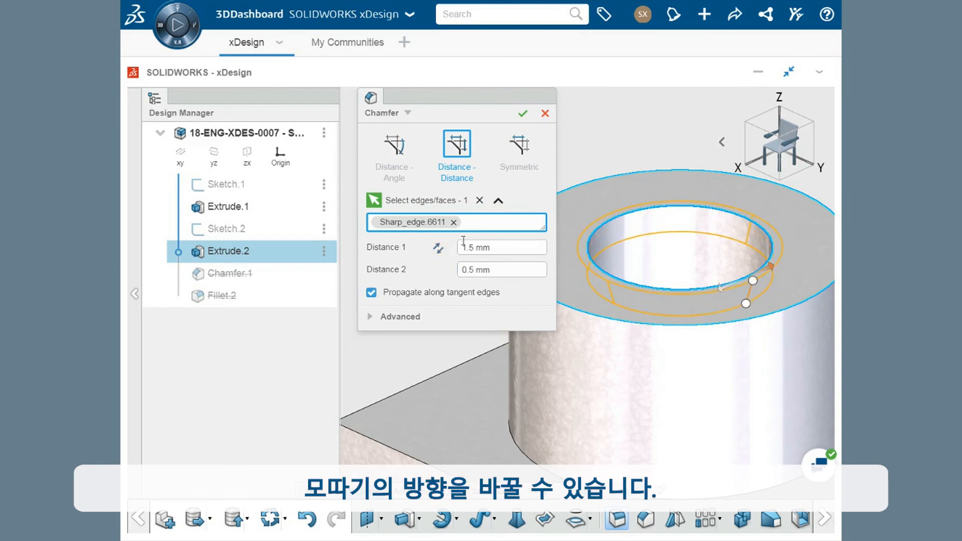
Step: Make the hole's edge chamfer Symmetric with a 1 mm distance and apply it
left_click(528, 168)
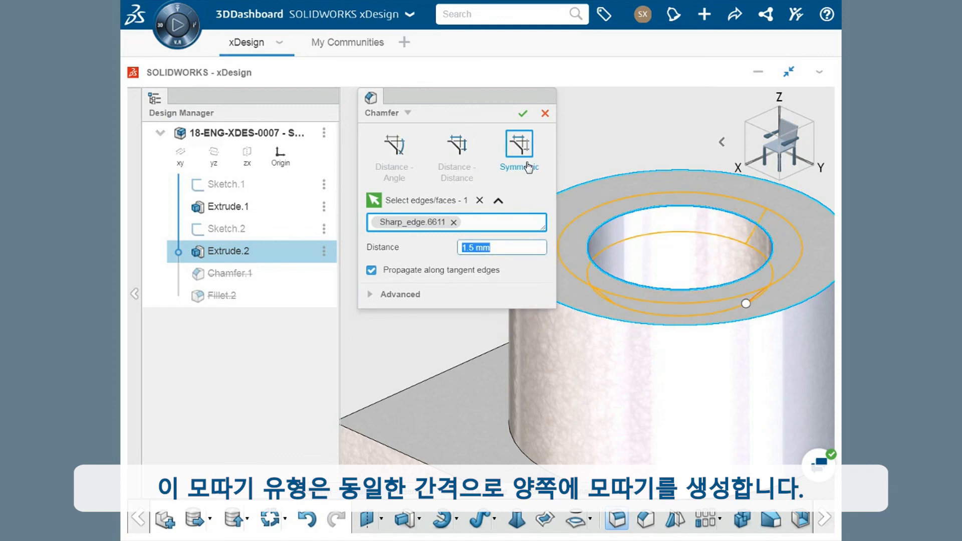
left_click_drag(501, 247, 459, 248)
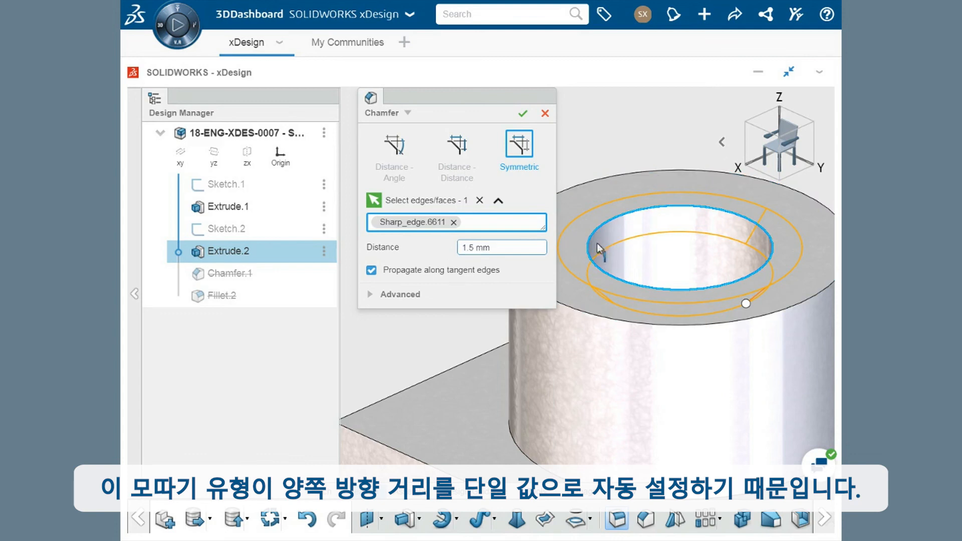
key("shift+Left")
key("shift+Left")
key("shift+Left")
key("shift+Left")
key("shift+Left")
key("shift+Left")
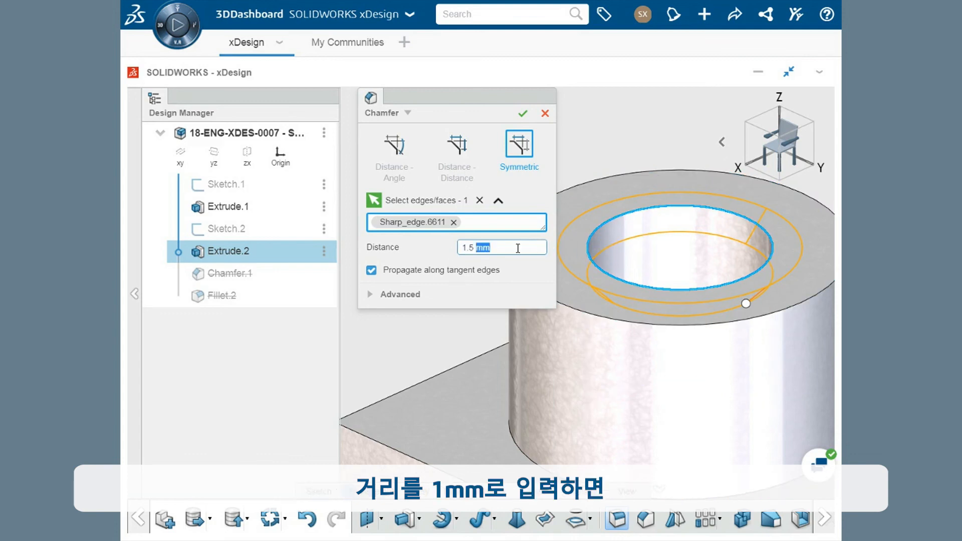
type("1")
key("Return")
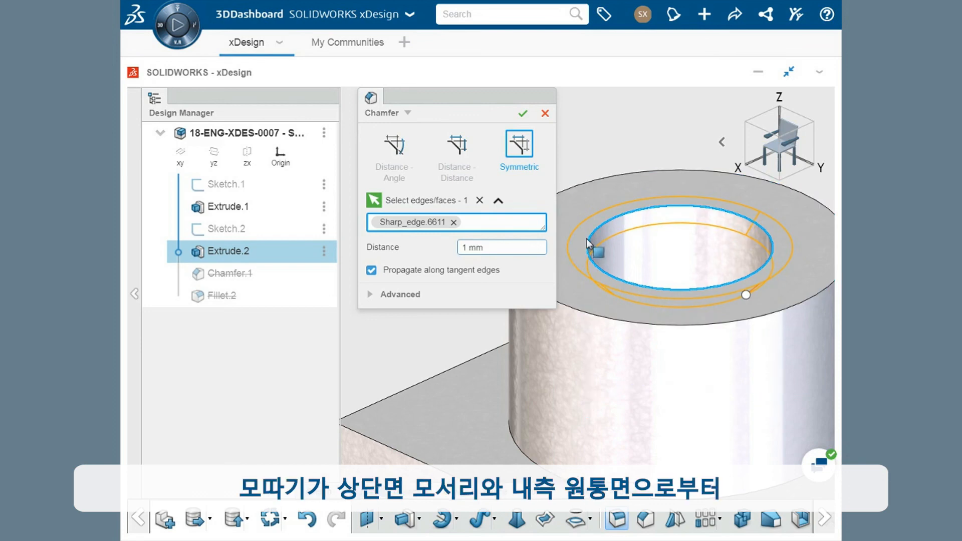
left_click(523, 113)
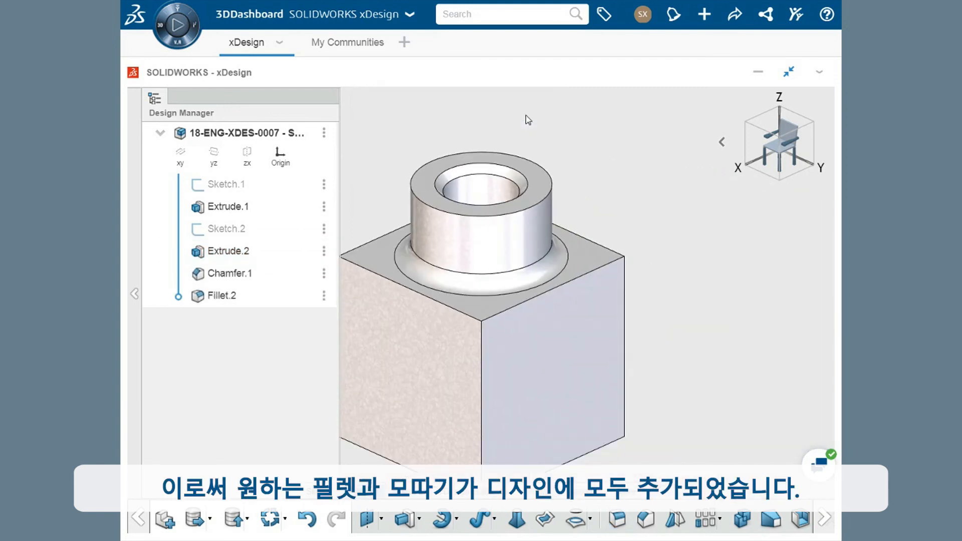
scroll(521, 128, "down", 2)
middle_click_drag(521, 129, 606, 116)
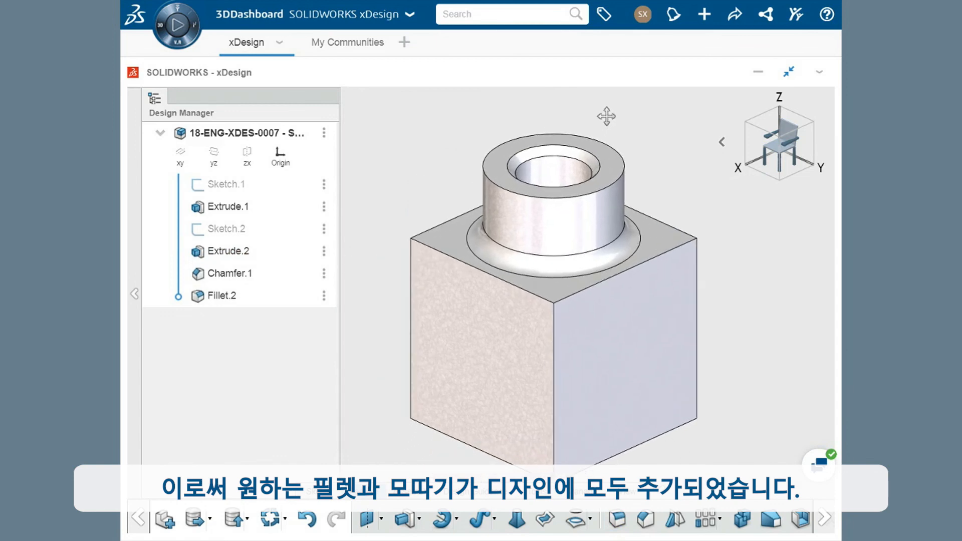
middle_click_drag(432, 177, 493, 174)
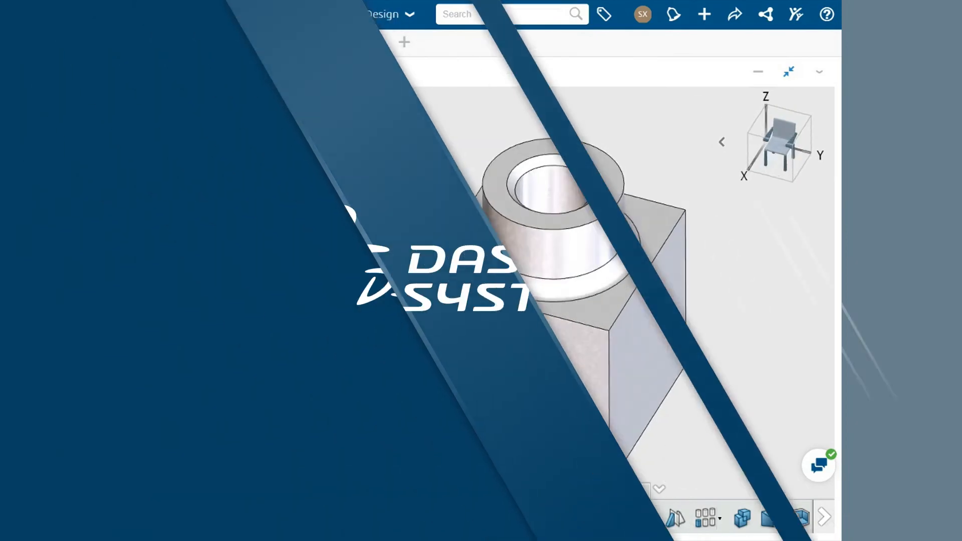